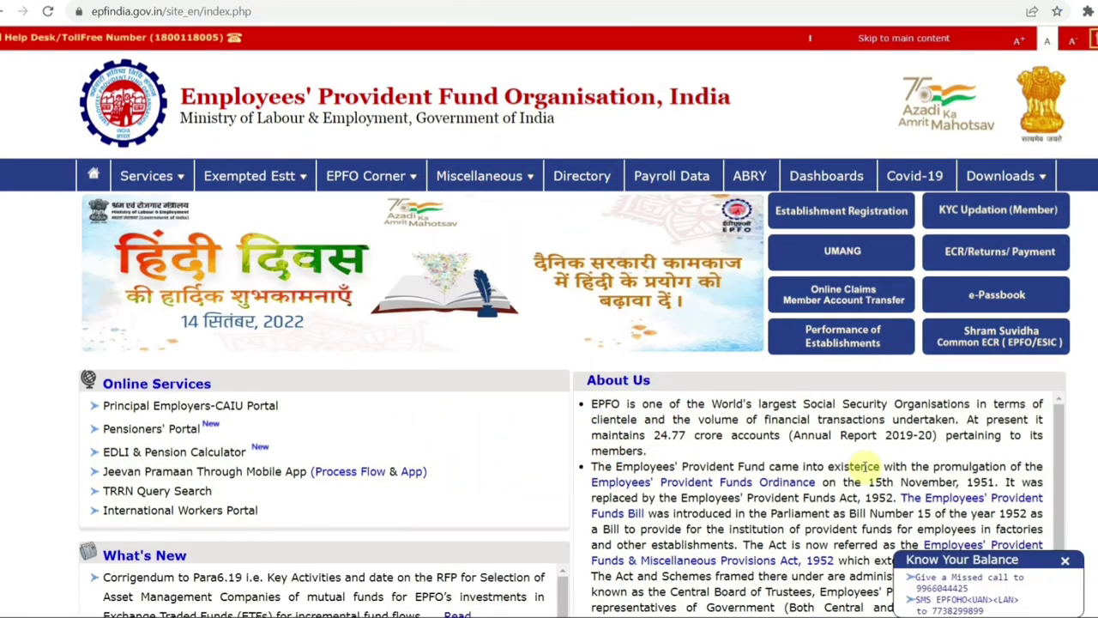
- Search Google for 'EPFO', open the official EPFO site, and go to Online Claims / Member Account Transfer
{"action": "key", "text": "ctrl+t"}
{"action": "left_click", "coordinate": [417, 299]}
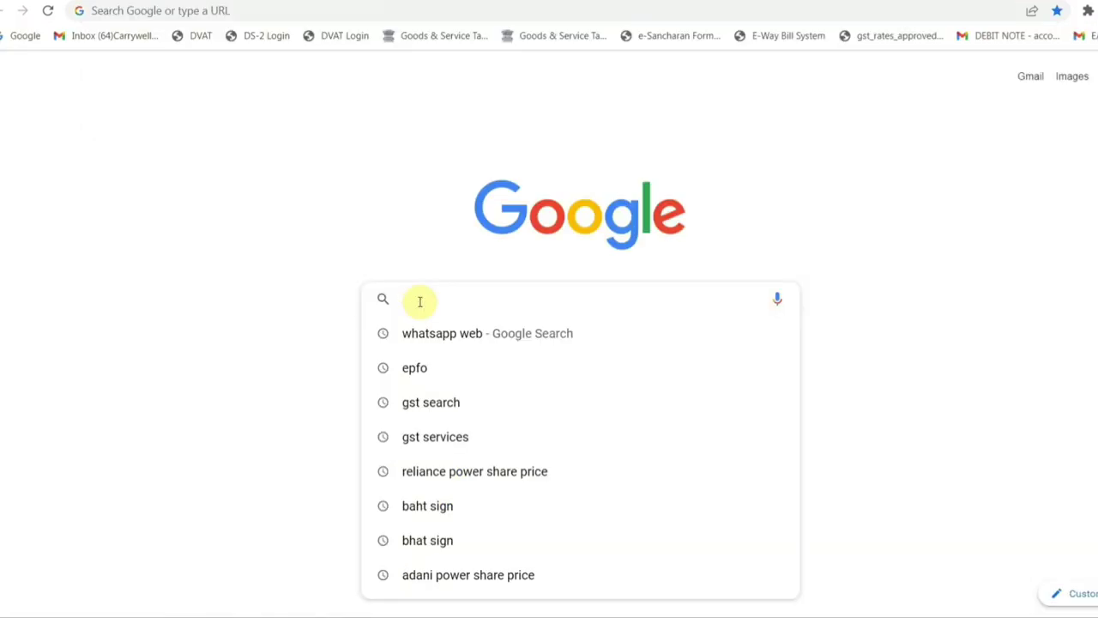
{"action": "type", "text": "EPFO"}
{"action": "key", "text": "Return"}
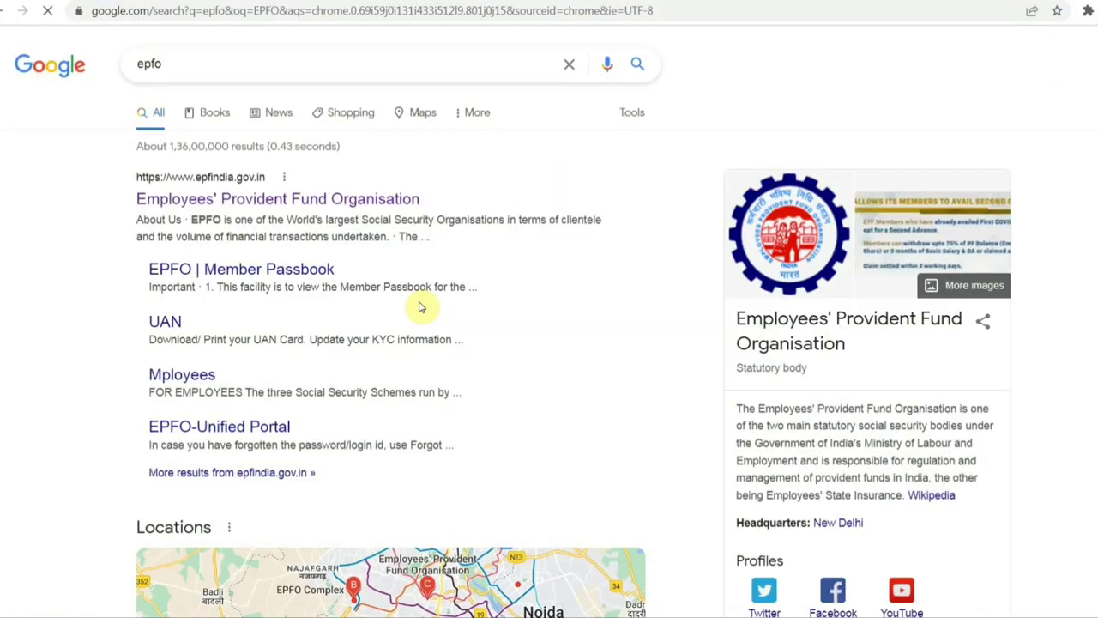
{"action": "left_click", "coordinate": [233, 204]}
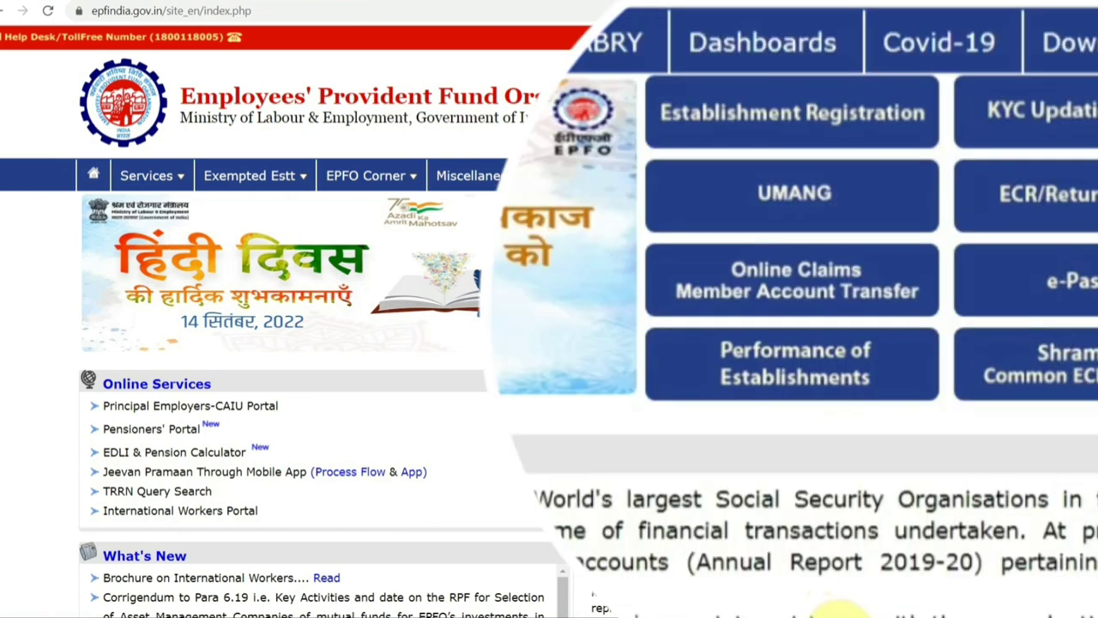
{"action": "left_click", "coordinate": [837, 296]}
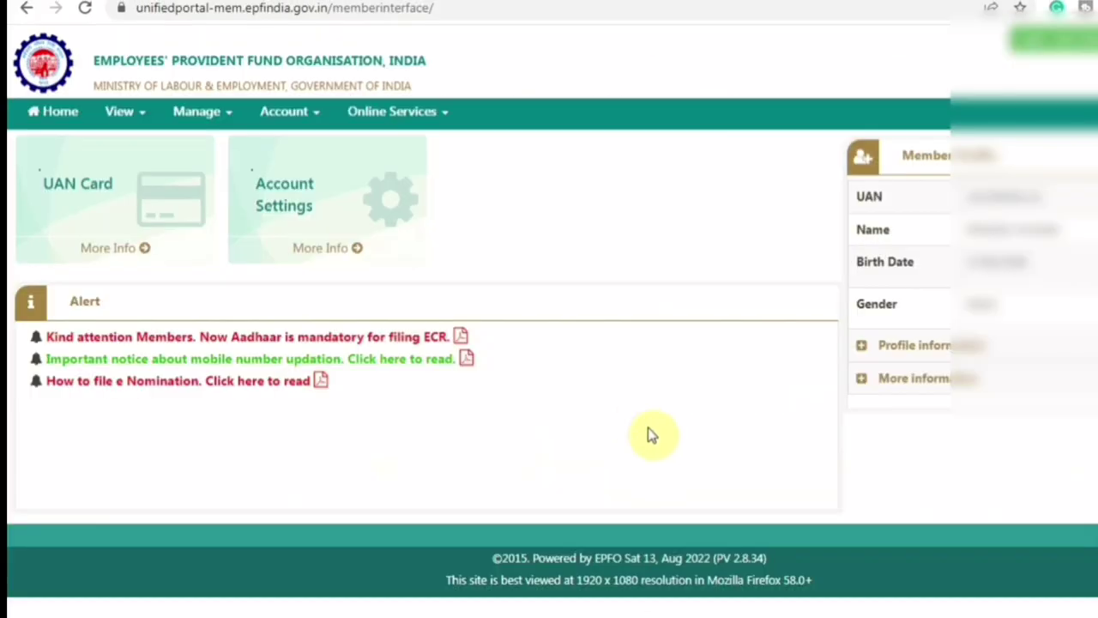
{"action": "left_click", "coordinate": [216, 127]}
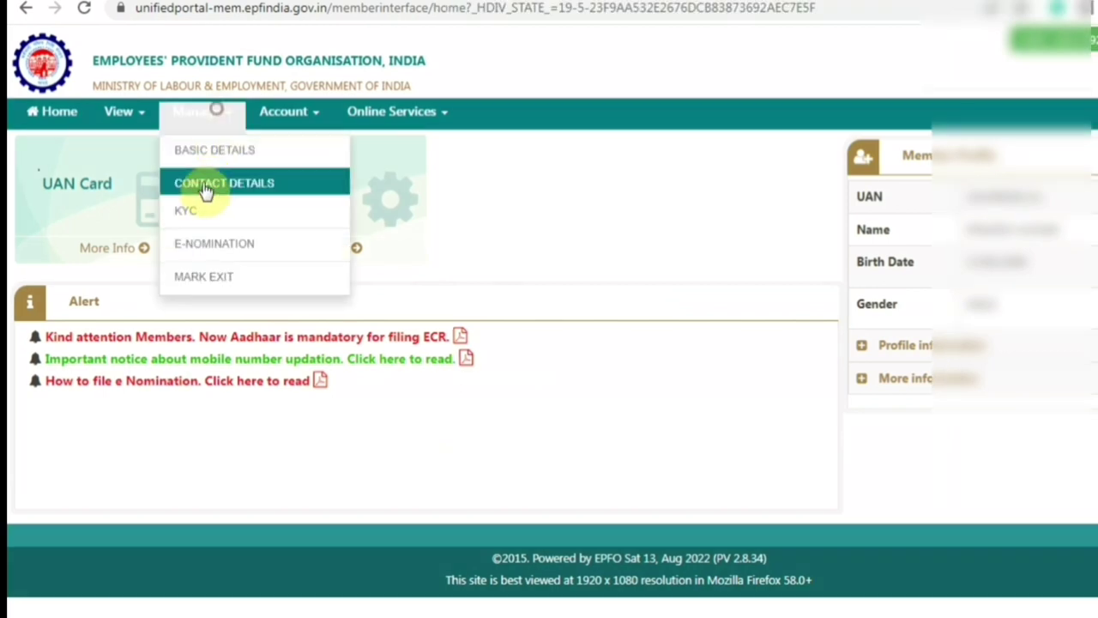
{"action": "left_click", "coordinate": [194, 213]}
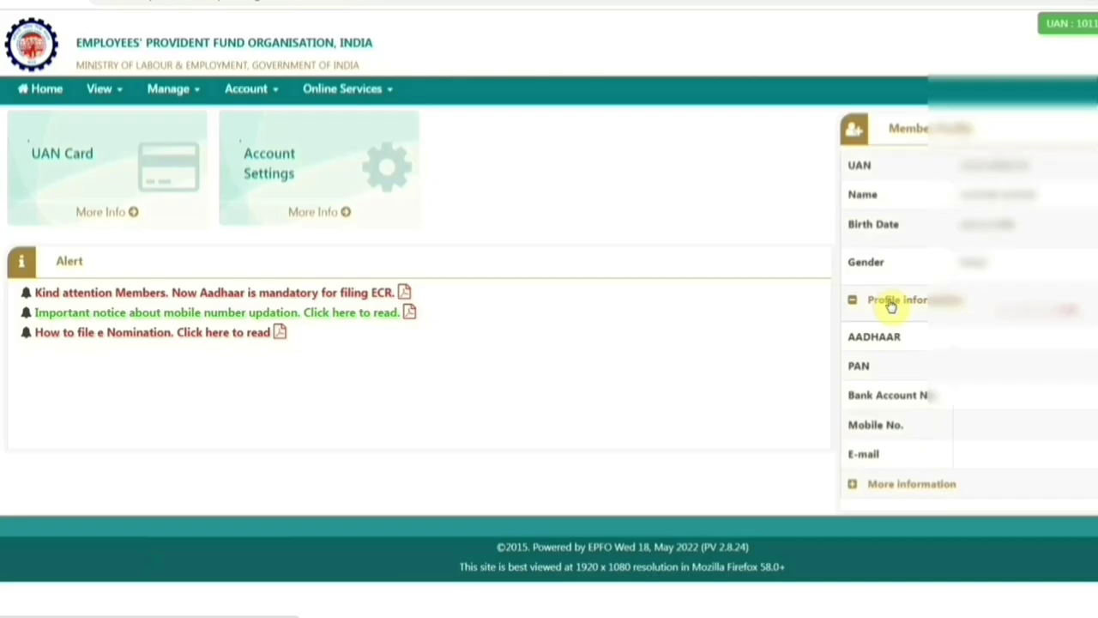
{"action": "left_click", "coordinate": [837, 301]}
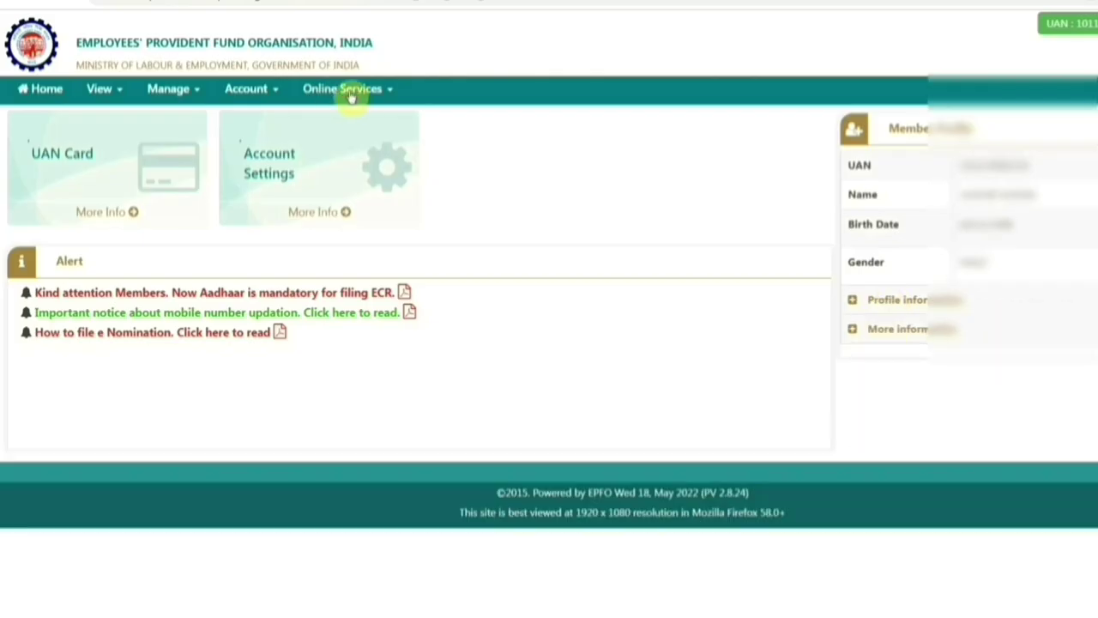
- Start a Claim (Form-31,19,10C&10D), verify the seeded bank account, accept the undertaking, and proceed
{"action": "left_click", "coordinate": [351, 98]}
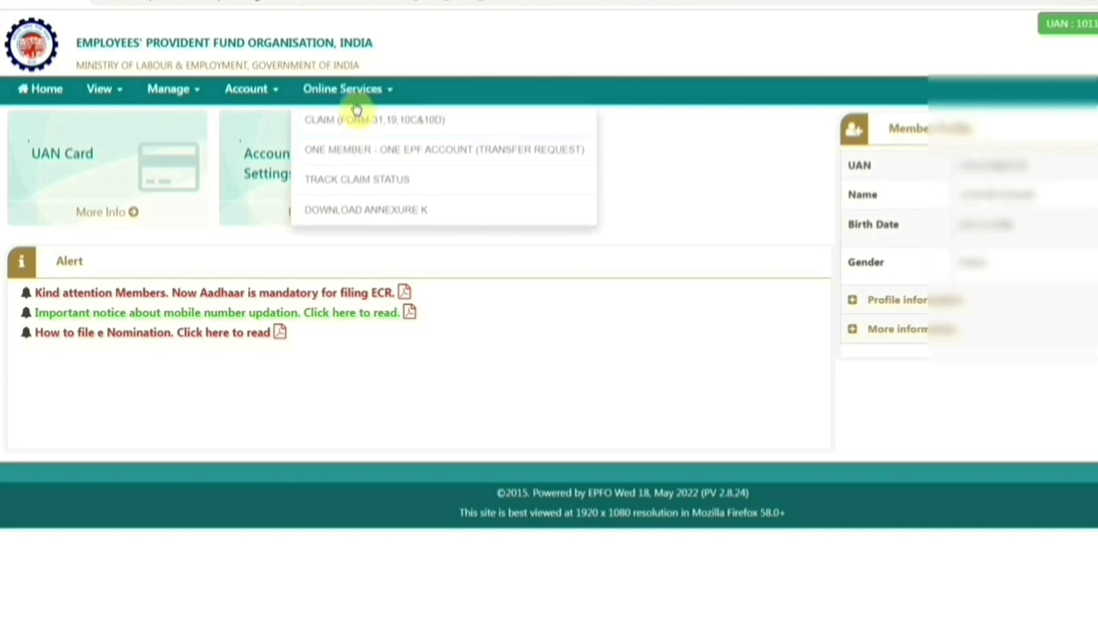
{"action": "left_click", "coordinate": [360, 120]}
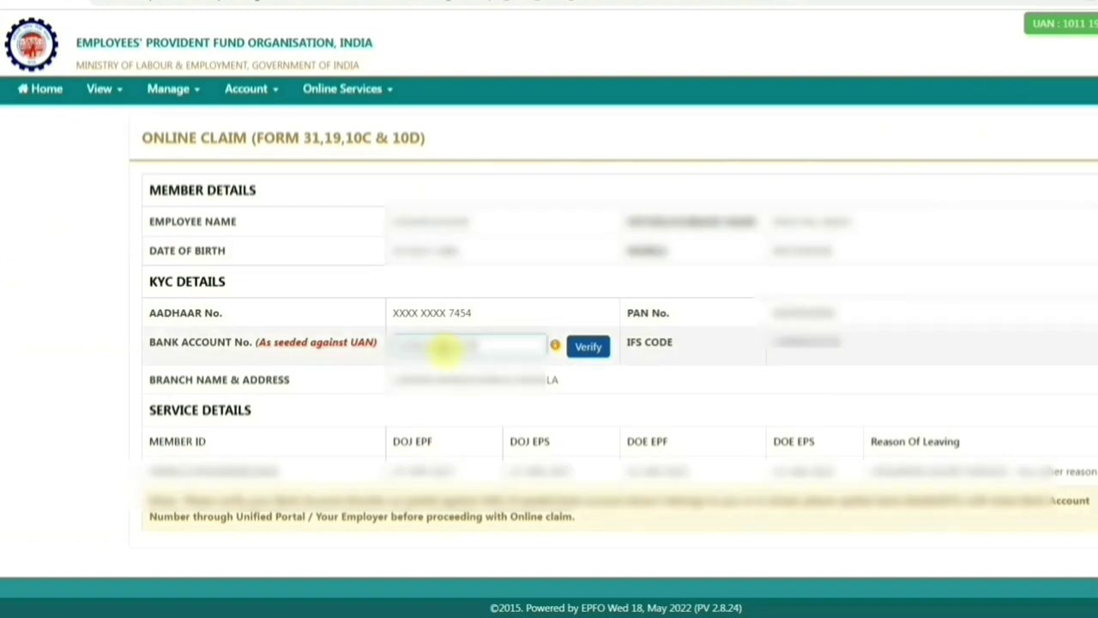
{"action": "left_click", "coordinate": [589, 346]}
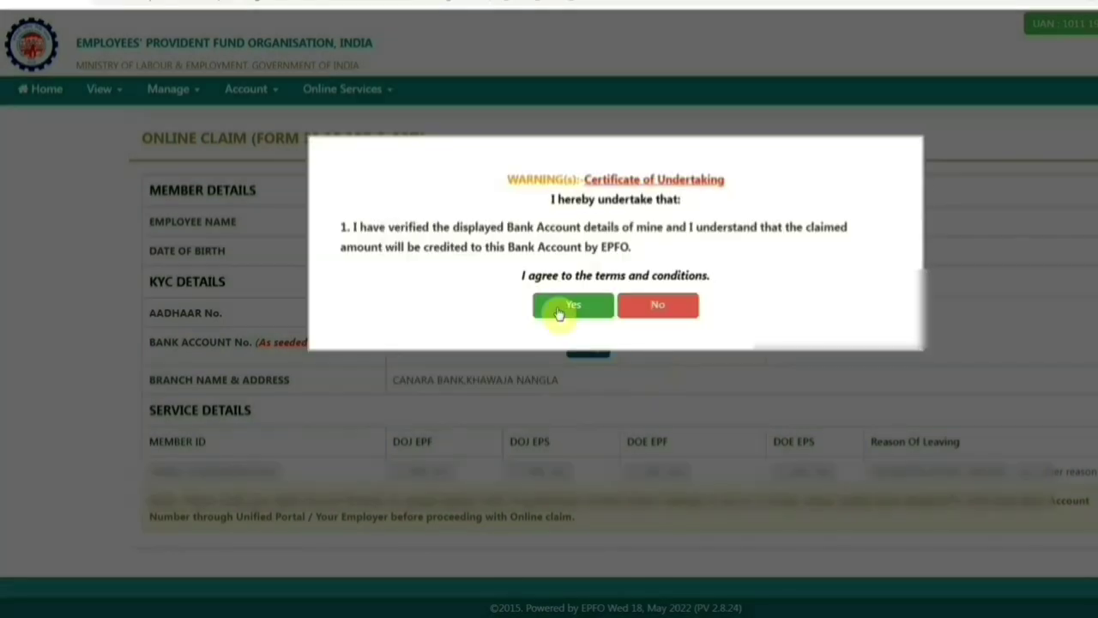
{"action": "left_click", "coordinate": [558, 314]}
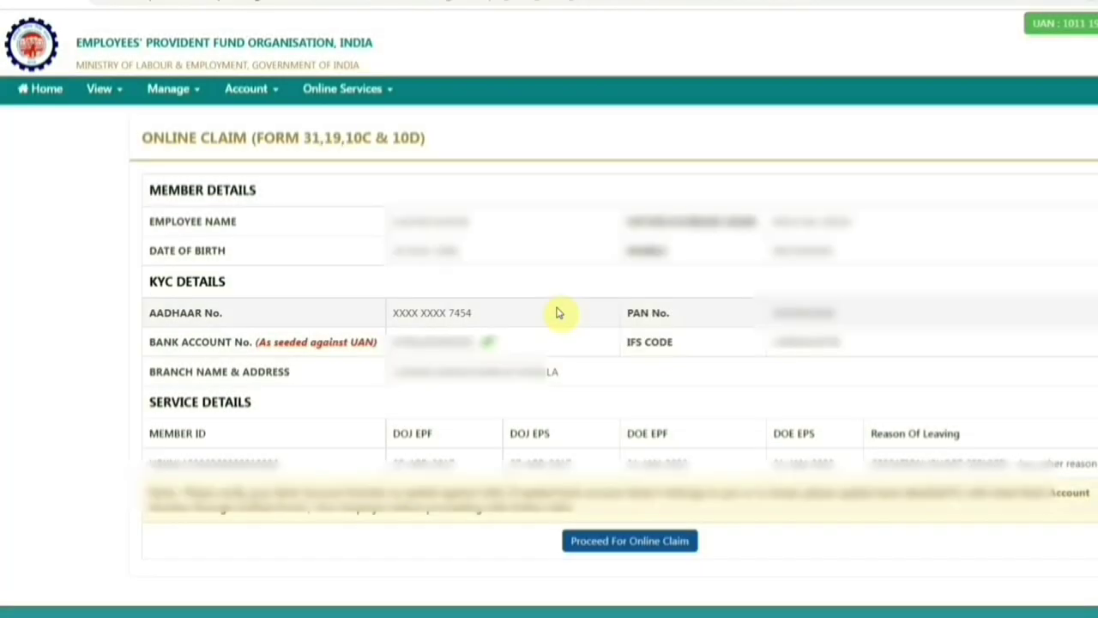
{"action": "left_click", "coordinate": [641, 545]}
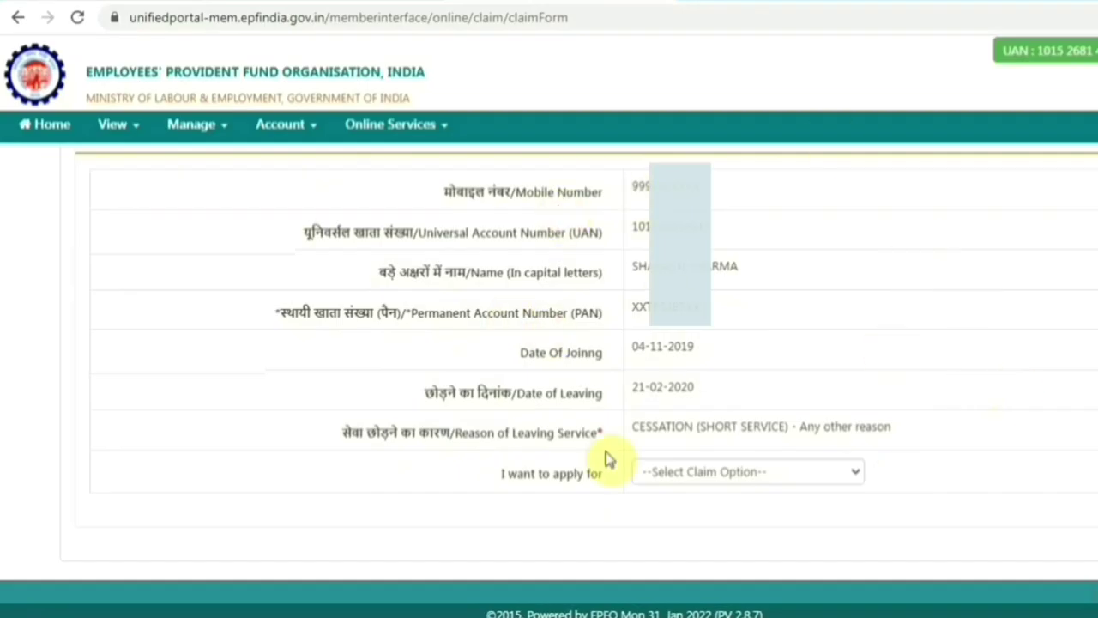
- Choose ONLY PF WITHDRAWAL (FORM-19) as the claim type and point out the Upload Form-15G field
{"action": "left_click", "coordinate": [778, 473]}
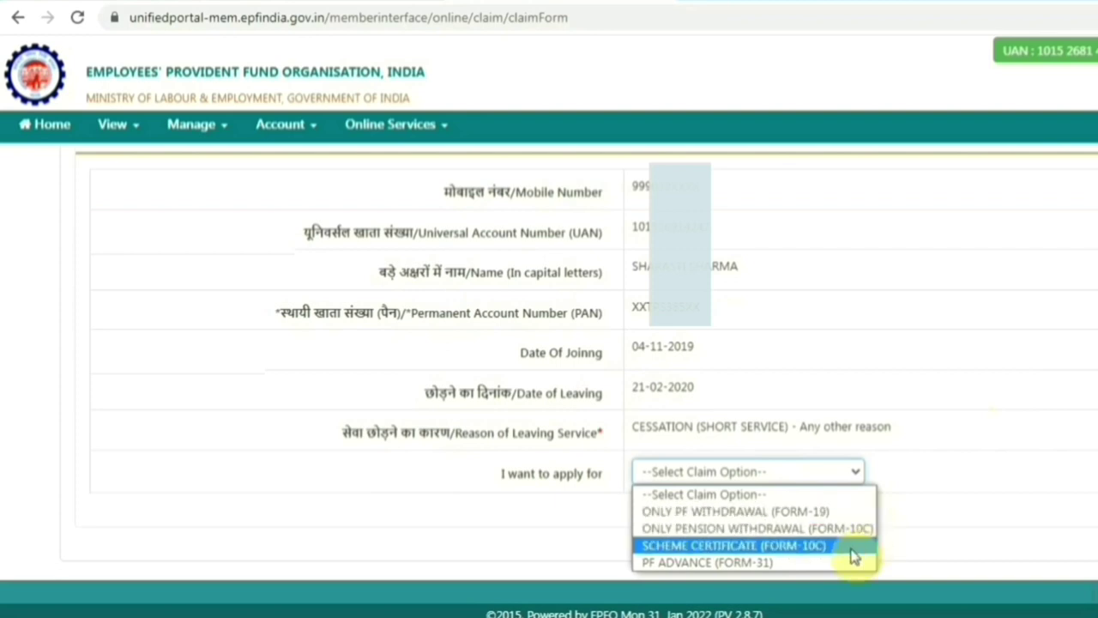
{"action": "left_click", "coordinate": [772, 511]}
{"action": "scroll", "coordinate": [1073, 483], "scroll_direction": "down", "scroll_amount": 2}
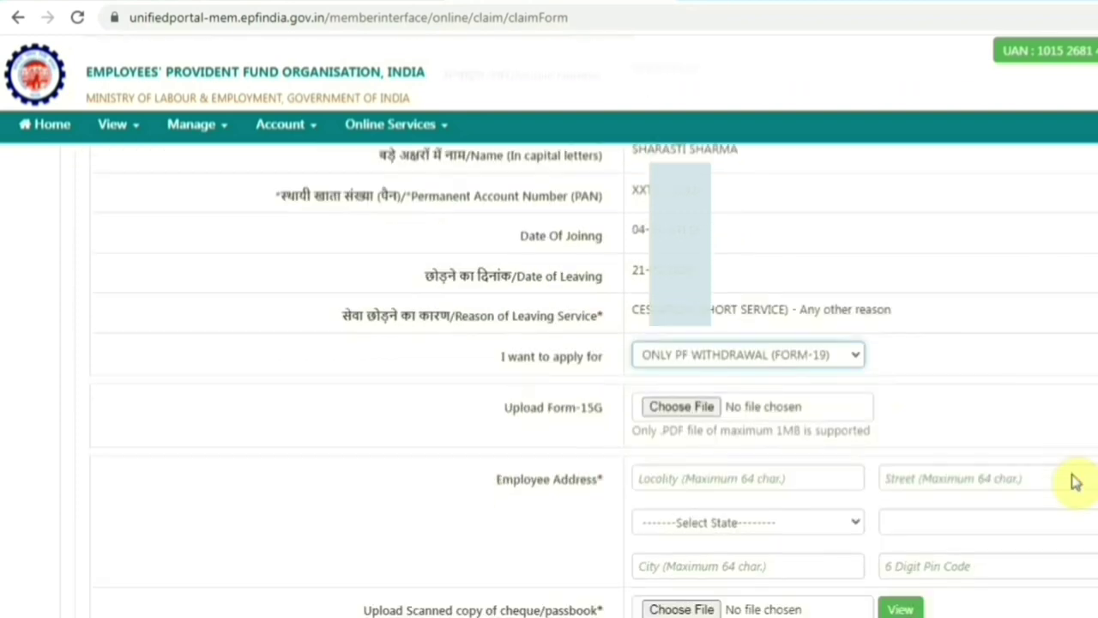
{"action": "scroll", "coordinate": [1075, 483], "scroll_direction": "down", "scroll_amount": 1}
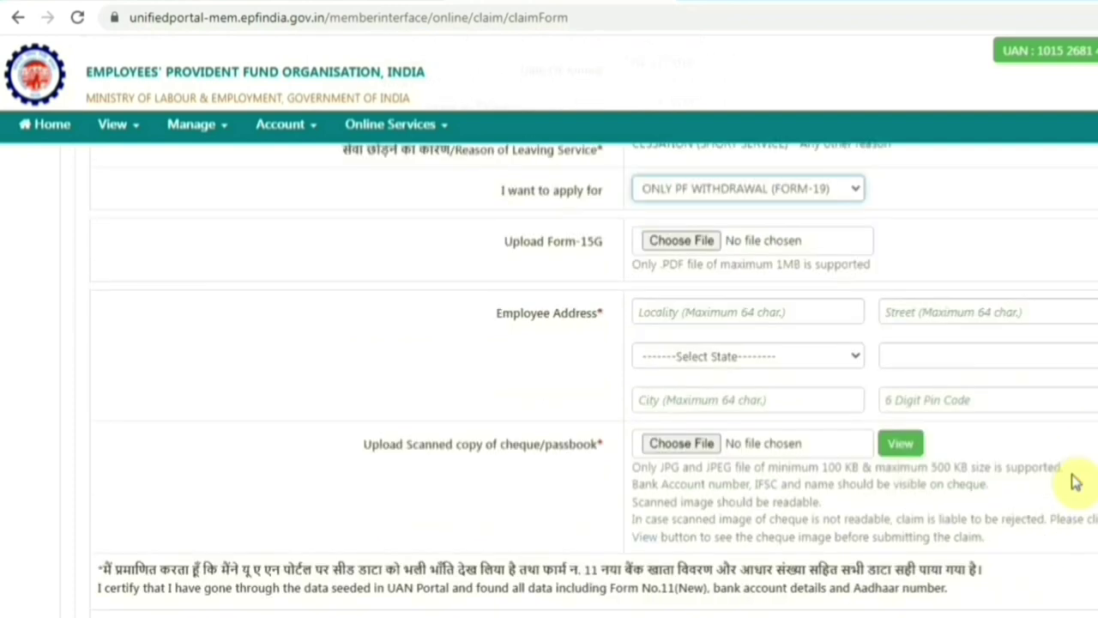
{"action": "left_click_drag", "start_coordinate": [489, 240], "coordinate": [605, 255]}
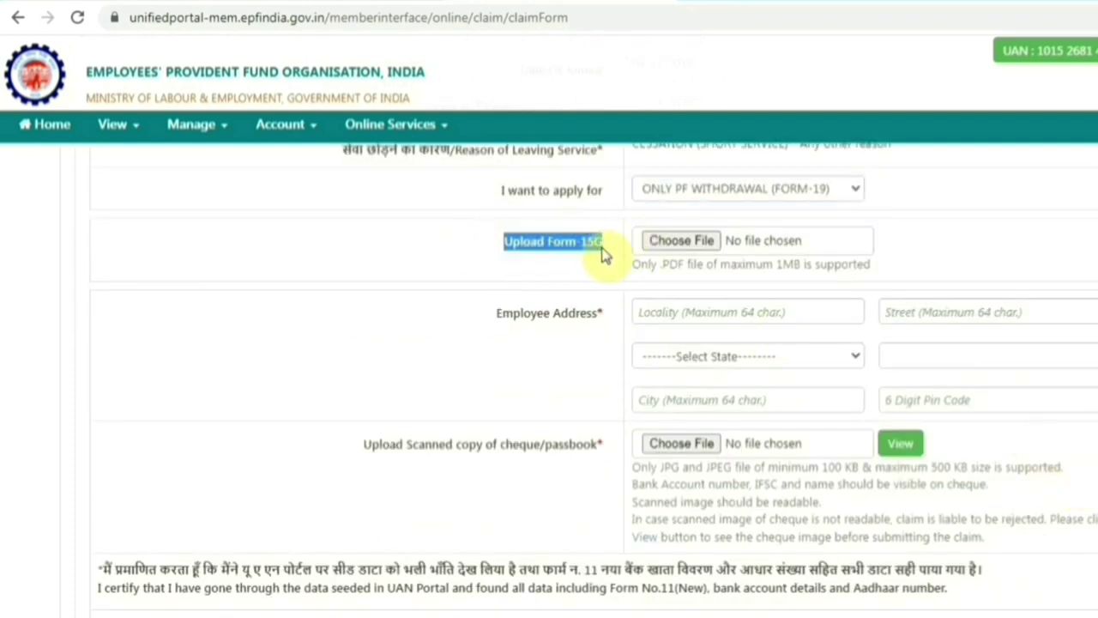
{"action": "left_click", "coordinate": [584, 280]}
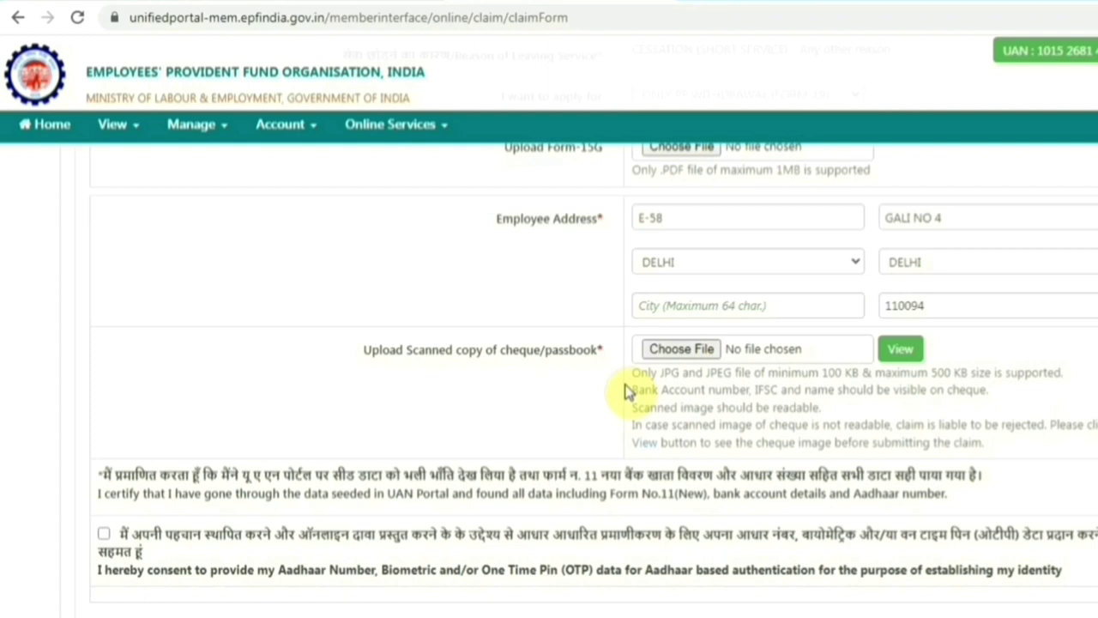
- Attach CANCELLED CHEQUE.jpeg as the scanned cheque and highlight its upload size requirements
{"action": "left_click", "coordinate": [659, 356]}
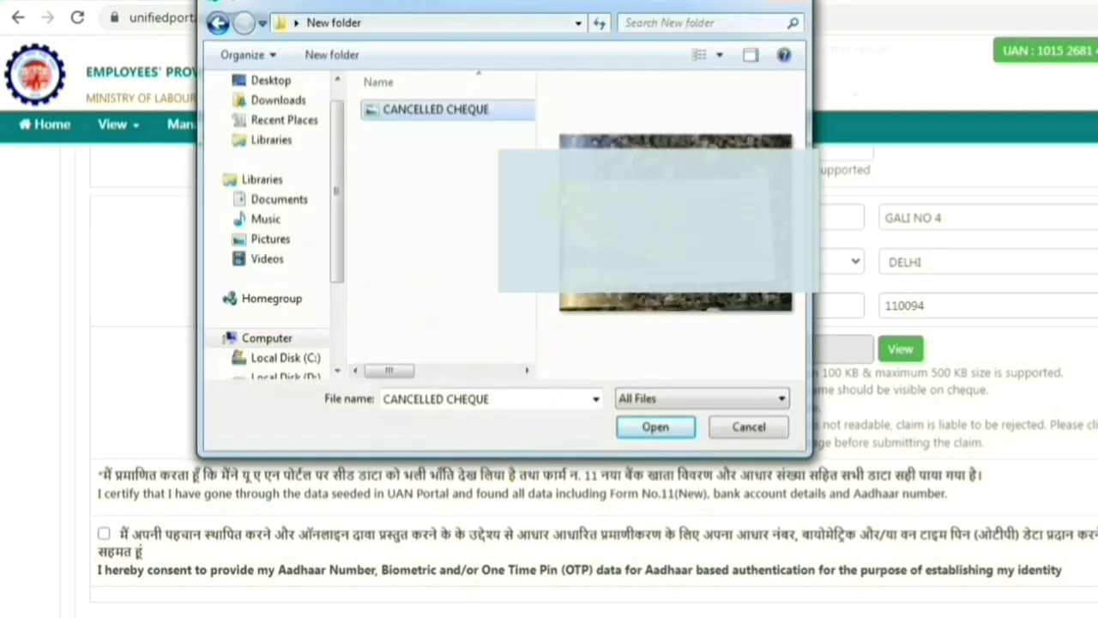
{"action": "left_click", "coordinate": [656, 429]}
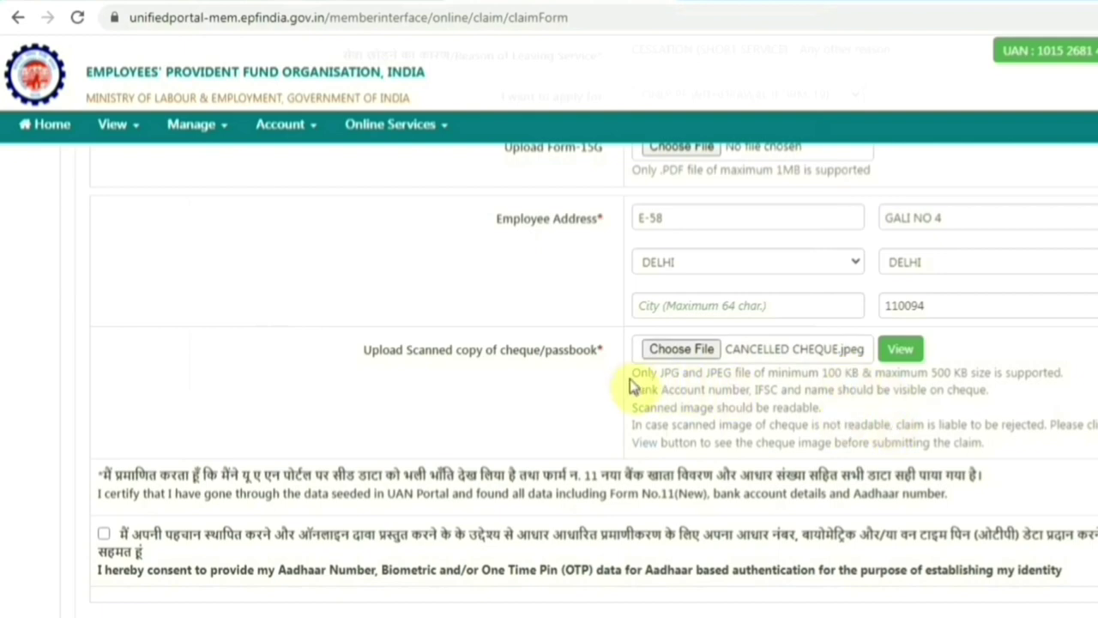
{"action": "left_click_drag", "start_coordinate": [638, 375], "coordinate": [784, 384]}
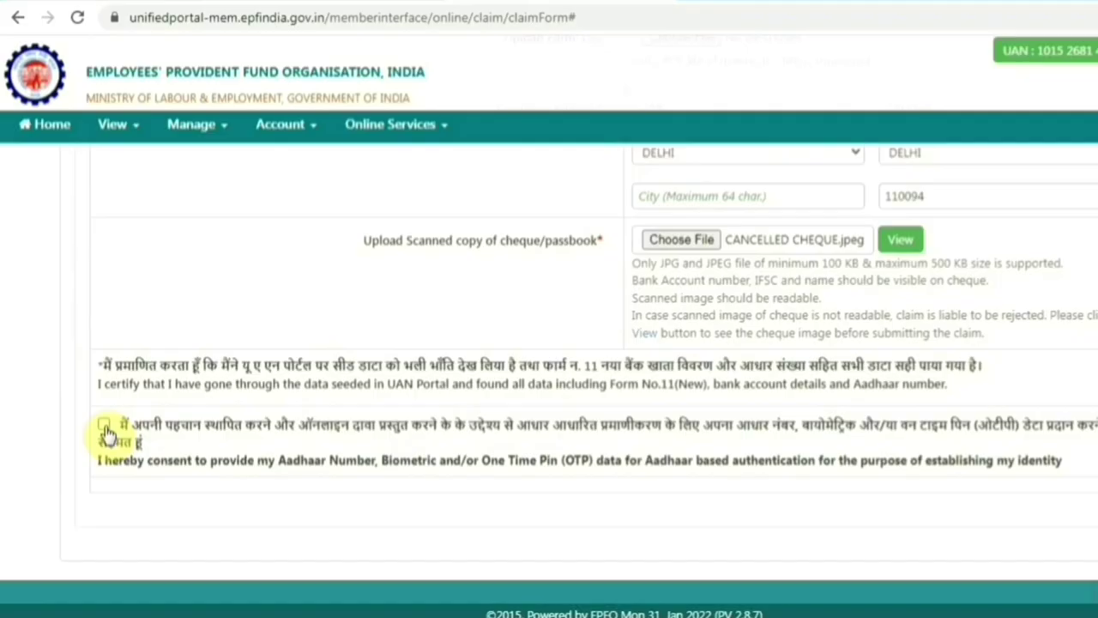
- Give Aadhaar authentication consent and request the Aadhaar OTP for the Form-19 claim
{"action": "left_click", "coordinate": [104, 424]}
{"action": "scroll", "coordinate": [104, 434], "scroll_direction": "down", "scroll_amount": 1}
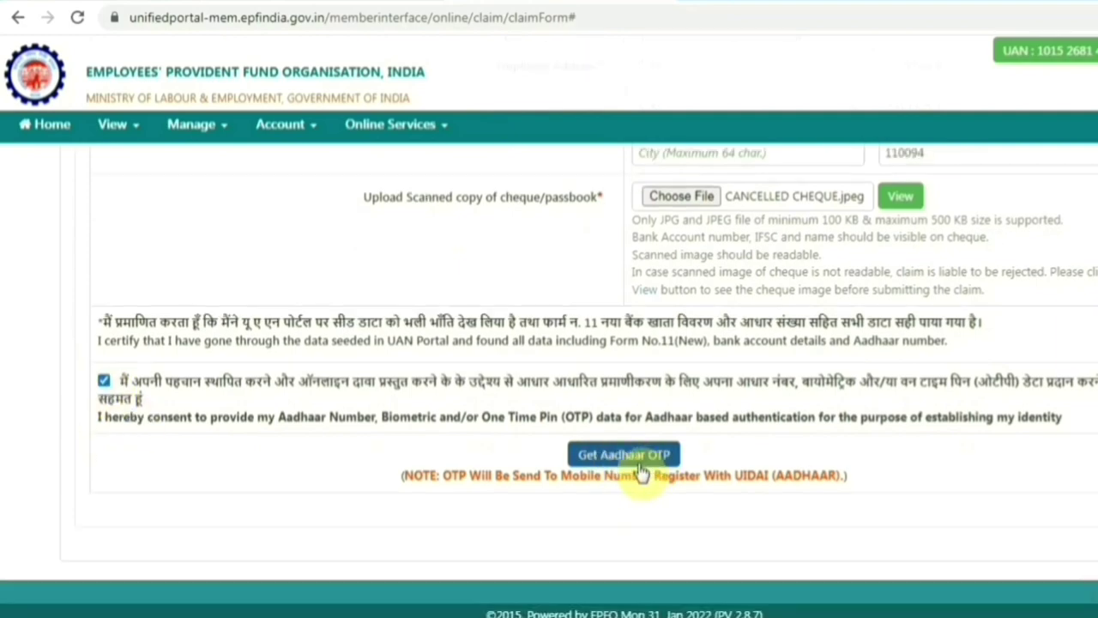
{"action": "left_click", "coordinate": [640, 460]}
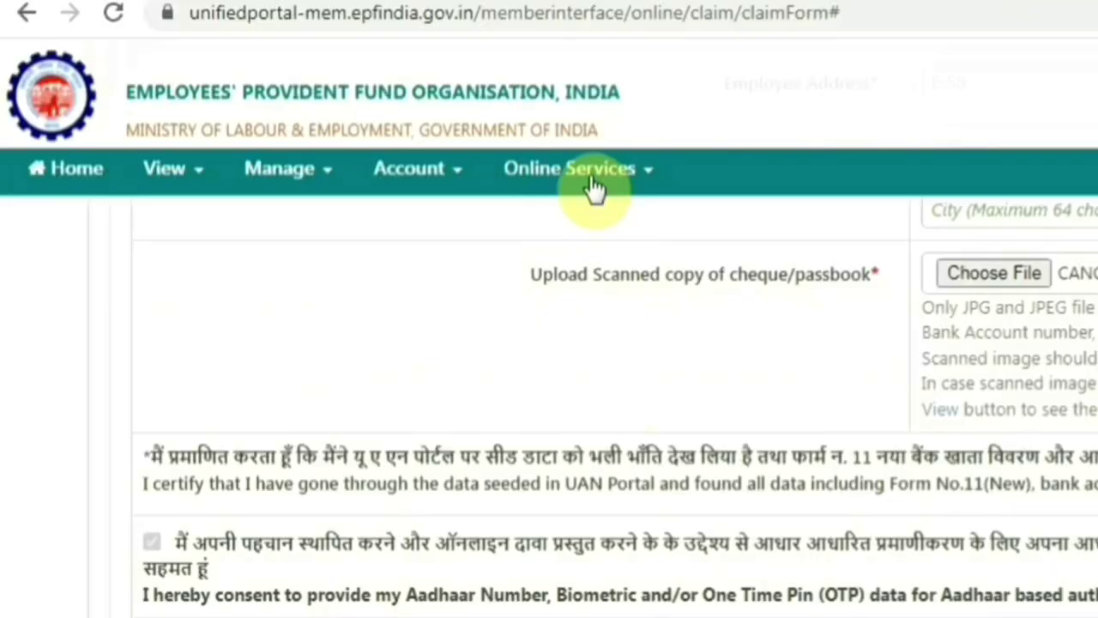
{"action": "left_click", "coordinate": [592, 181]}
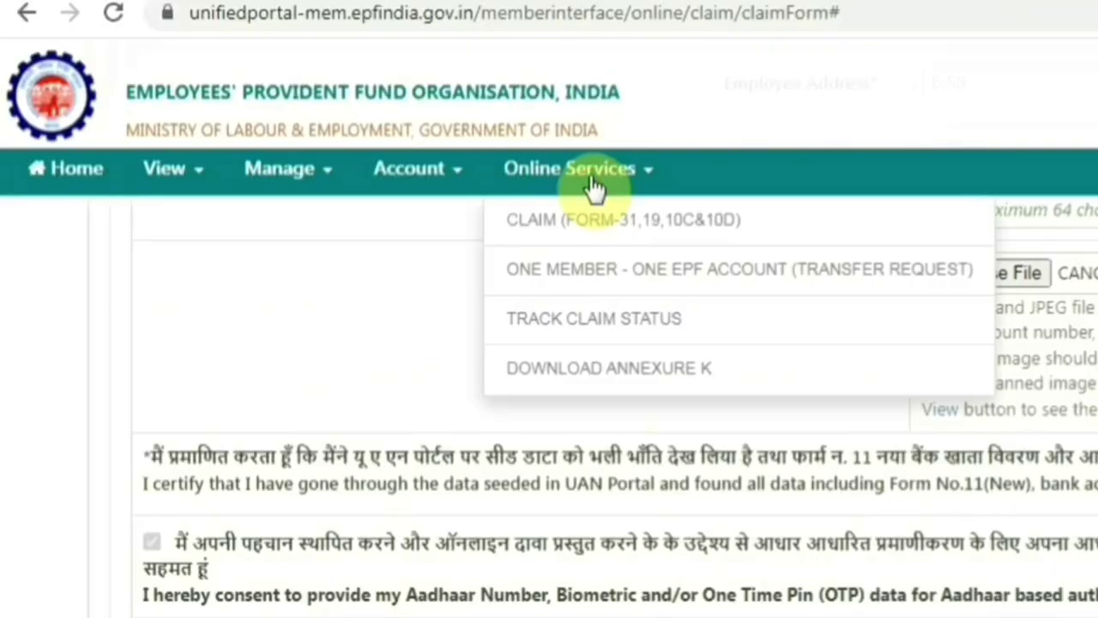
- Start a new claim, enter and verify the bank account number, accept the undertaking, and list claim types
{"action": "left_click", "coordinate": [702, 234]}
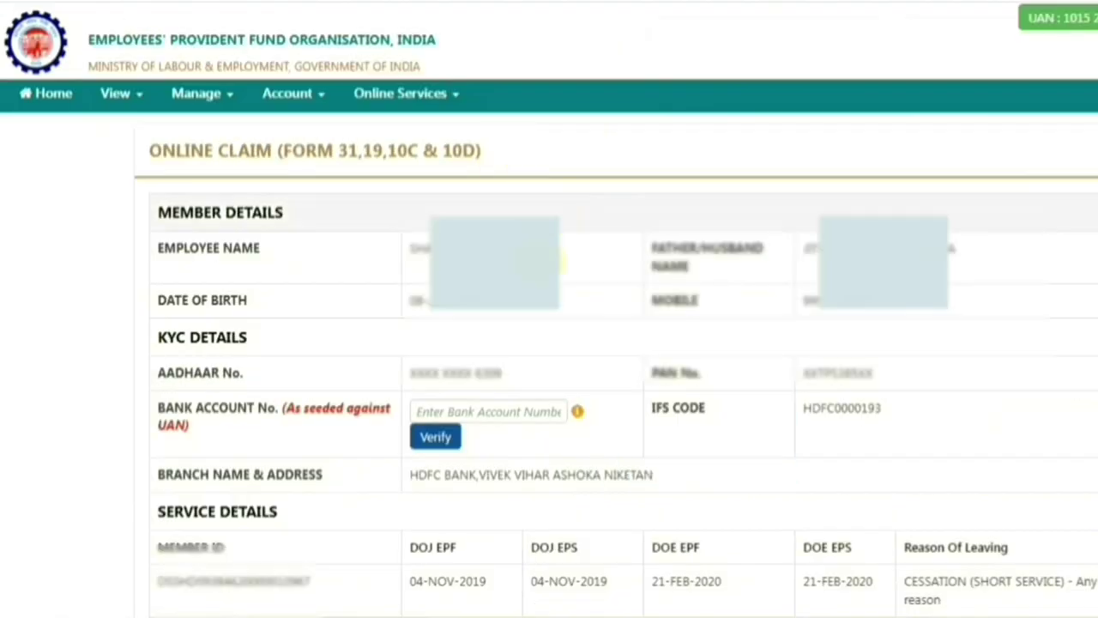
{"action": "left_click", "coordinate": [483, 416]}
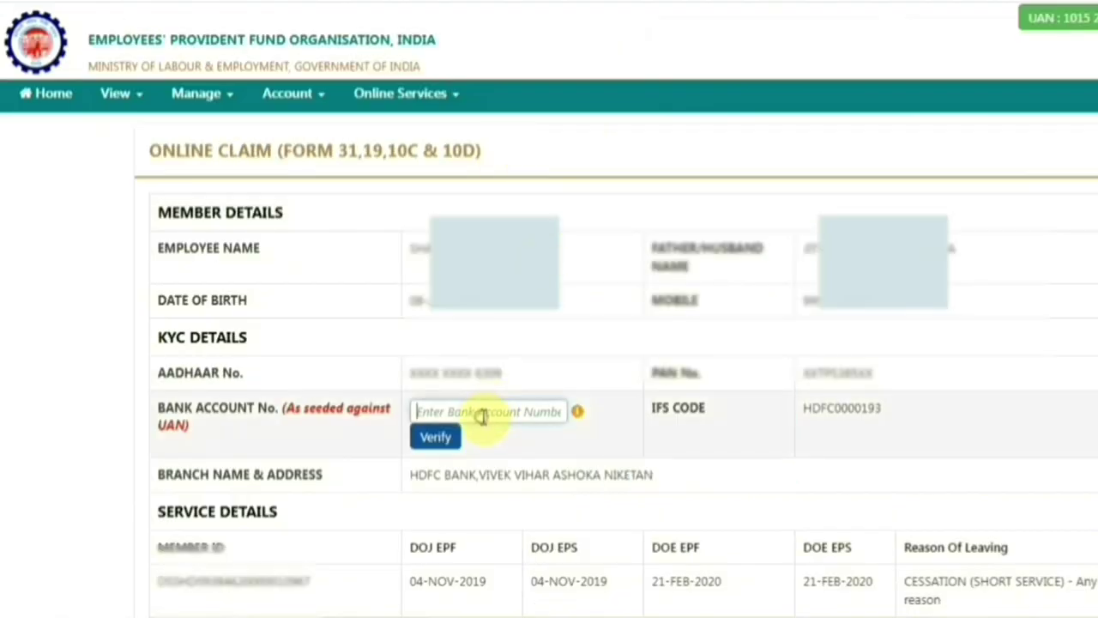
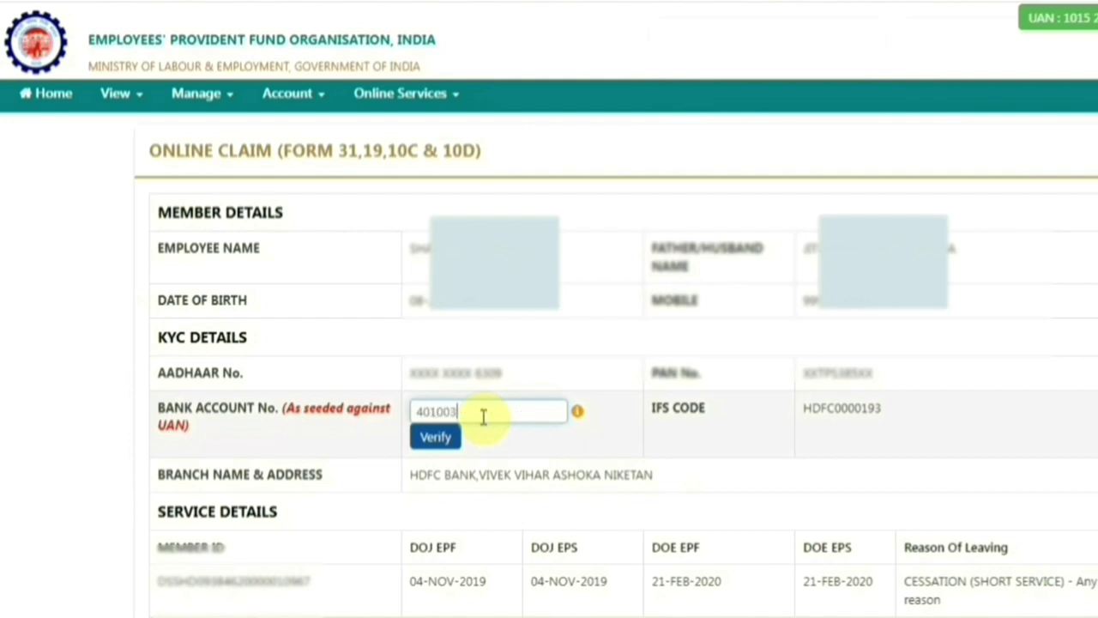
{"action": "left_click", "coordinate": [435, 437]}
{"action": "left_click", "coordinate": [591, 326]}
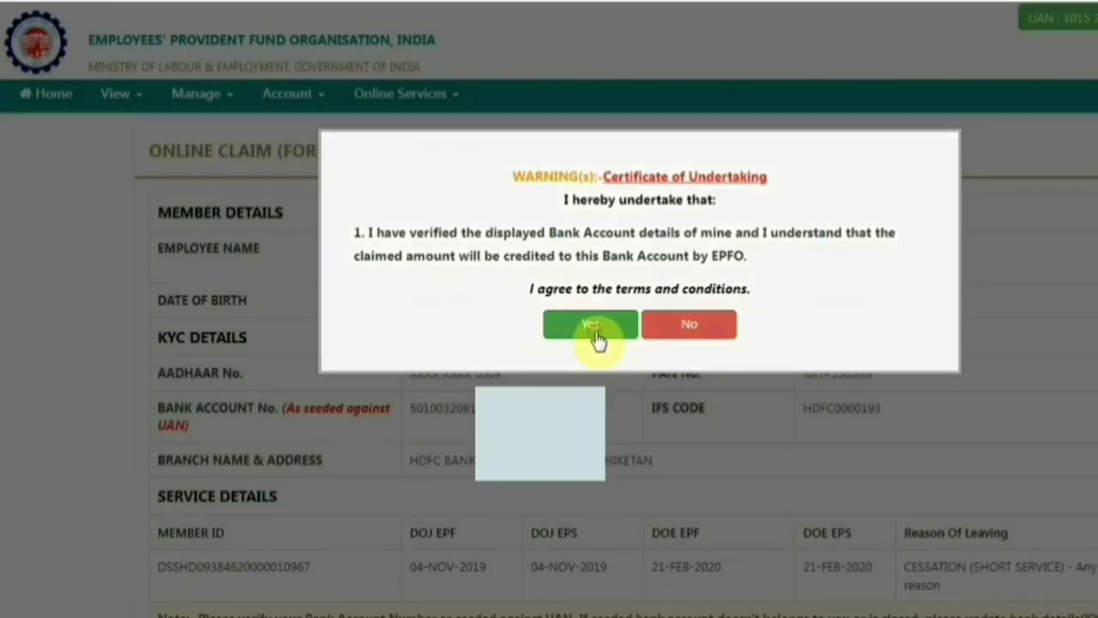
{"action": "scroll", "coordinate": [633, 368], "scroll_direction": "down", "scroll_amount": 3}
{"action": "left_click", "coordinate": [696, 488]}
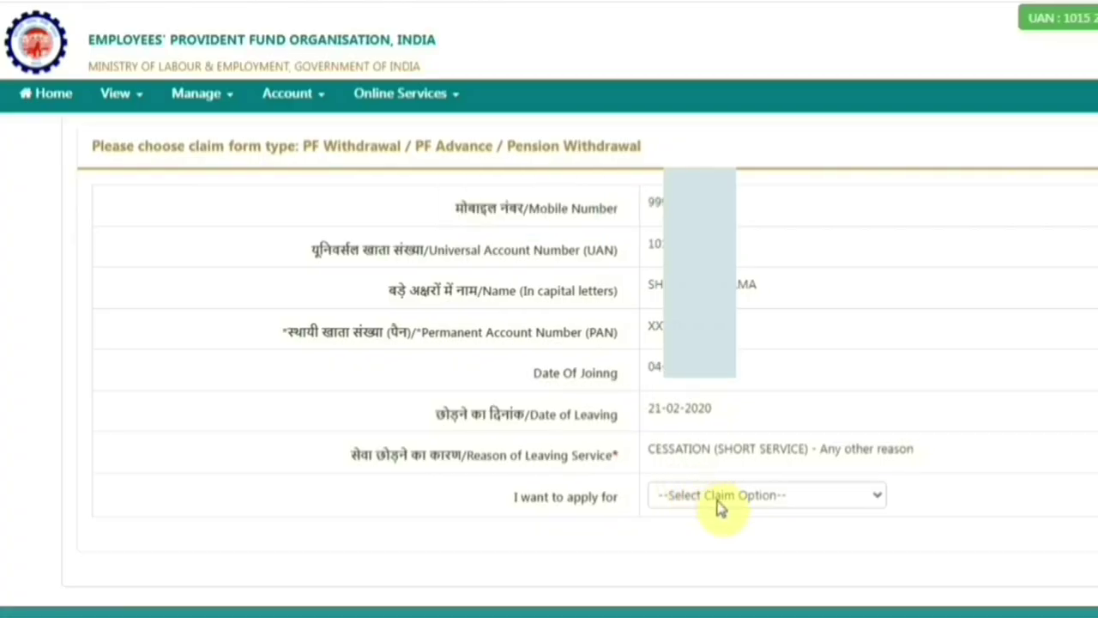
{"action": "left_click", "coordinate": [720, 498]}
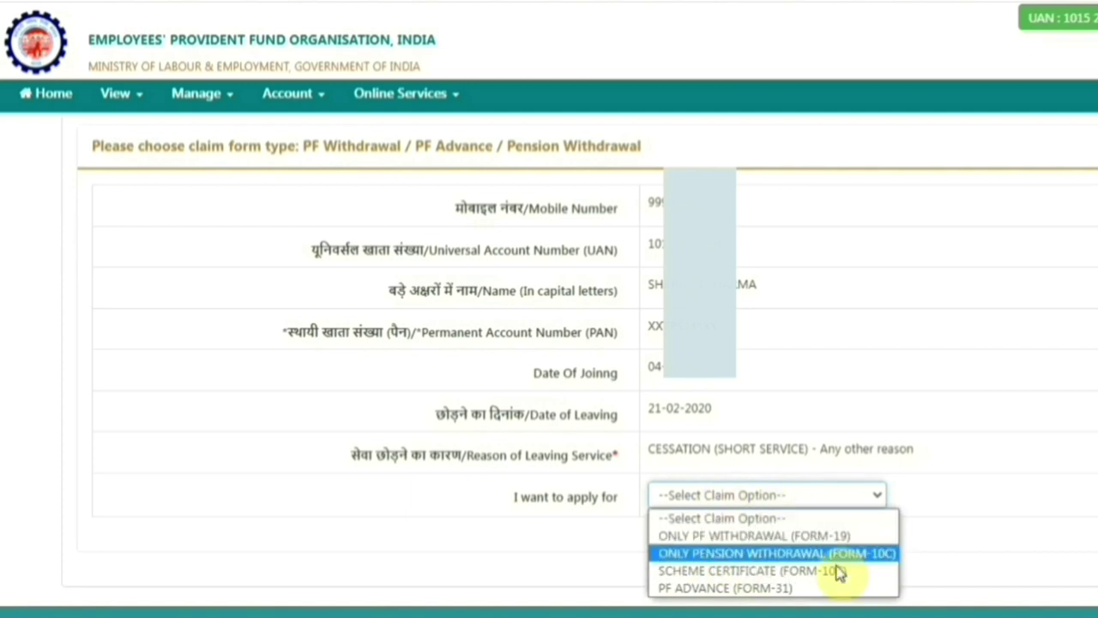
- Select Only Pension Withdrawal (Form-10C), fill the address, give Aadhaar consent, and request the OTP
{"action": "left_click", "coordinate": [726, 554]}
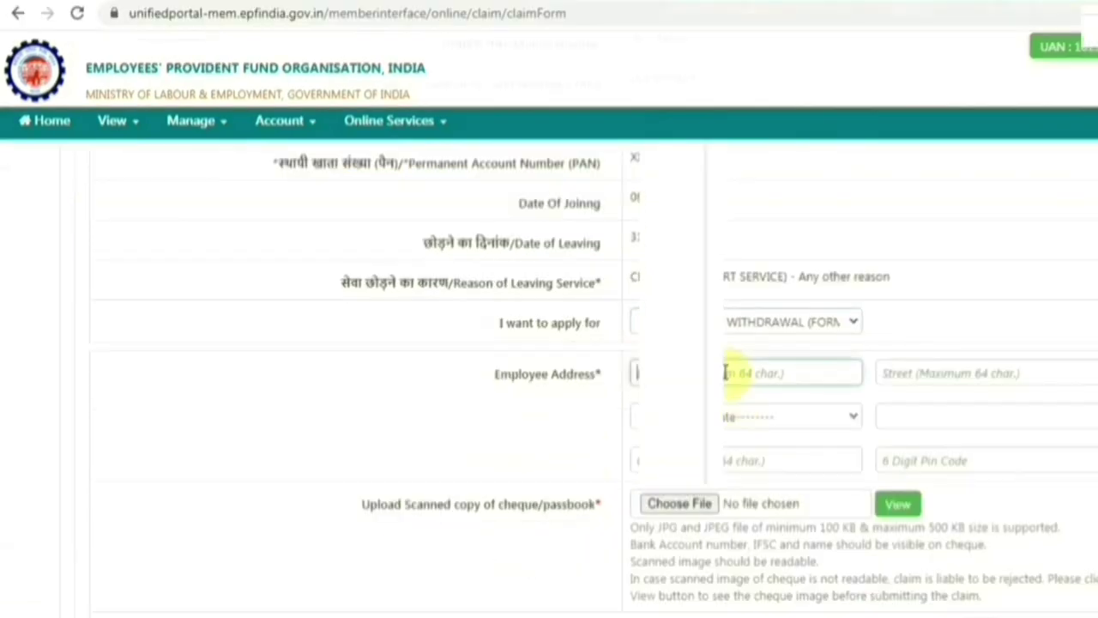
{"action": "type", "text": "AGHPAT"}
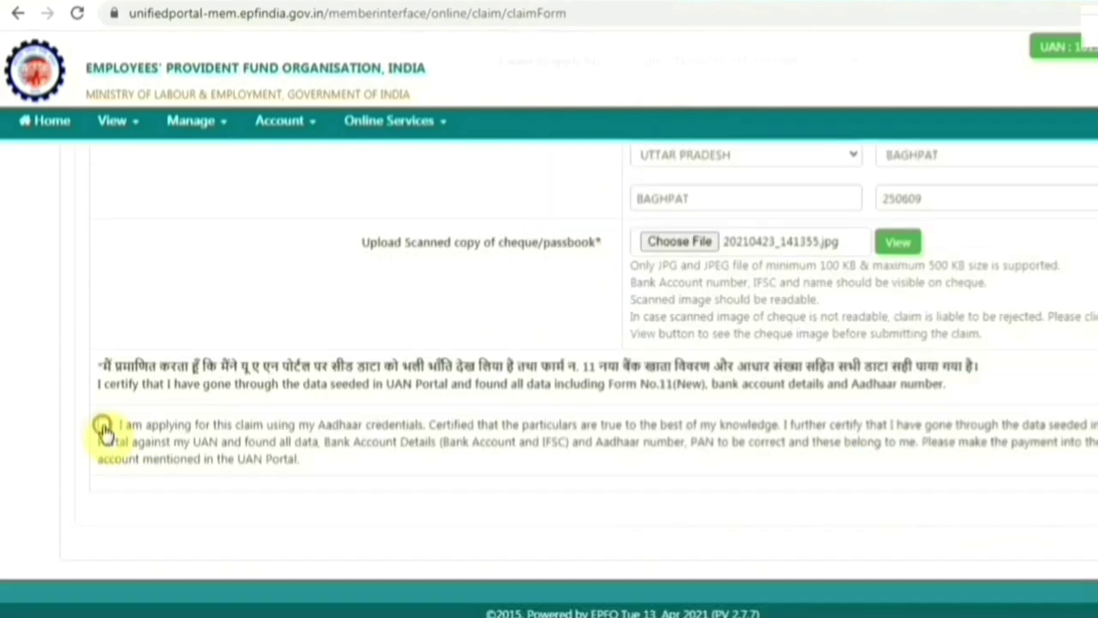
{"action": "left_click", "coordinate": [102, 427]}
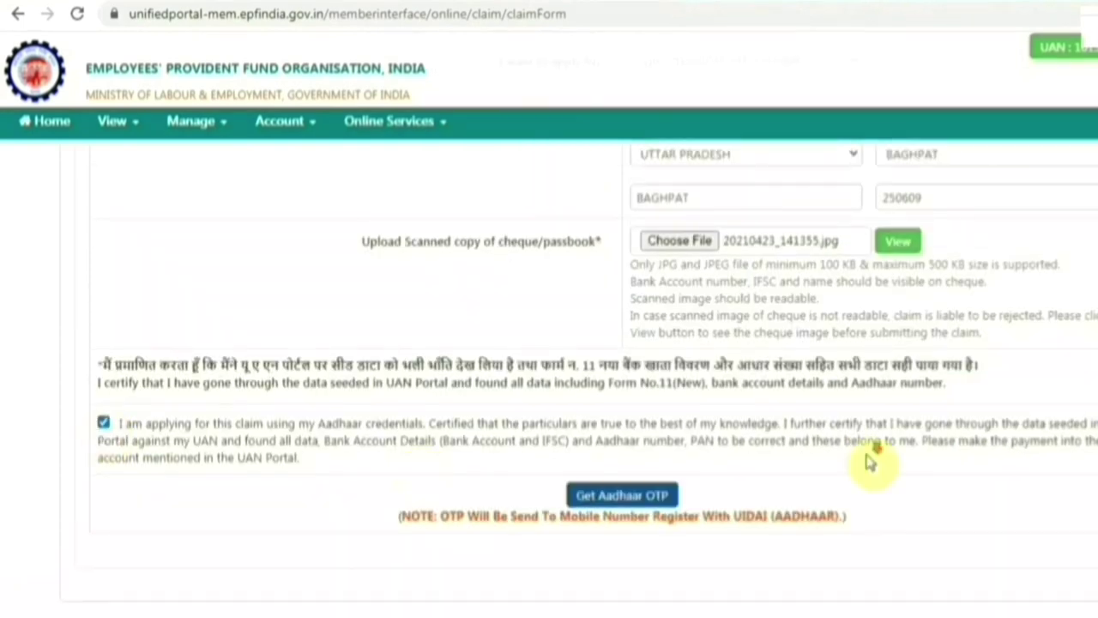
{"action": "scroll", "coordinate": [870, 454], "scroll_direction": "down", "scroll_amount": 1}
{"action": "left_click", "coordinate": [622, 453]}
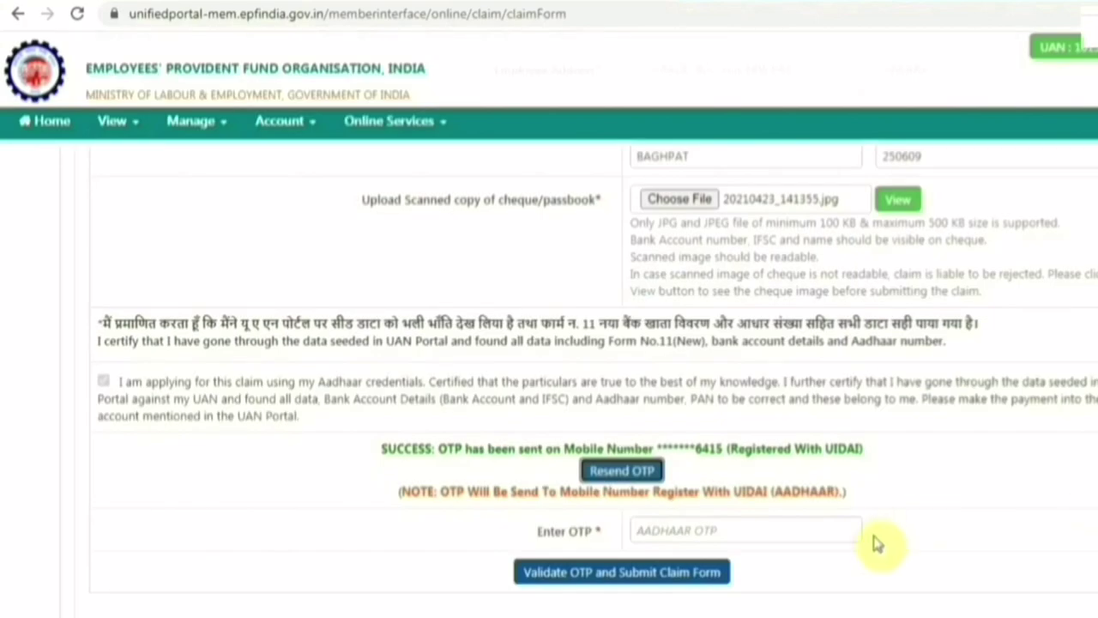
- Enter the received Aadhaar OTP, validate it, and submit the Form-10C claim
{"action": "left_click", "coordinate": [848, 529]}
{"action": "left_click", "coordinate": [643, 572]}
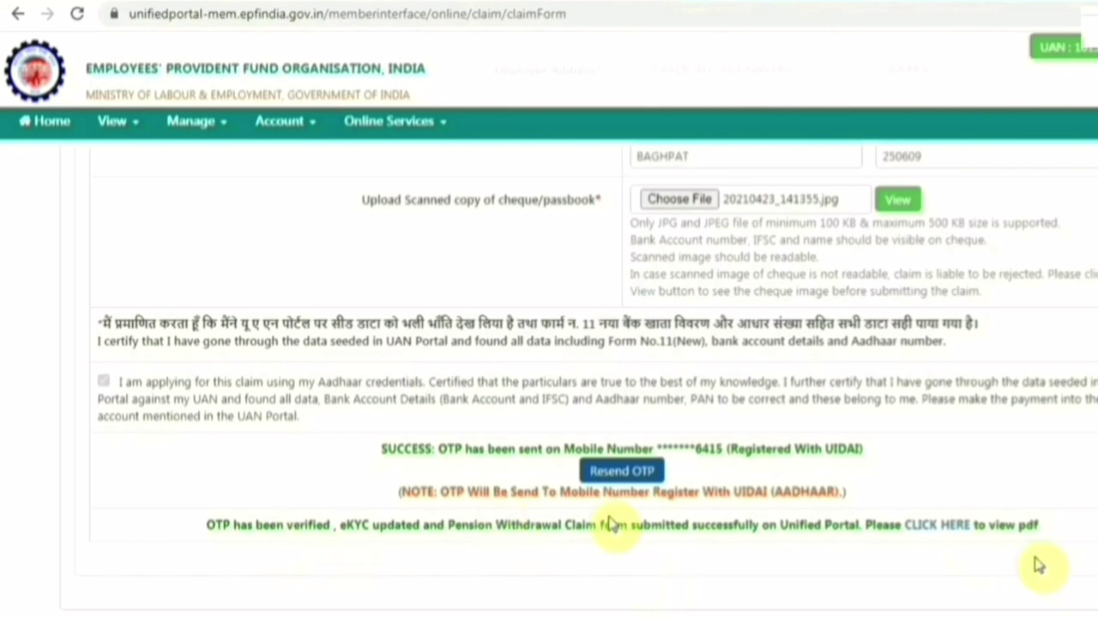
- View the submitted claim's PDF, then open Track Claim Status from Online Services
{"action": "left_click", "coordinate": [938, 525]}
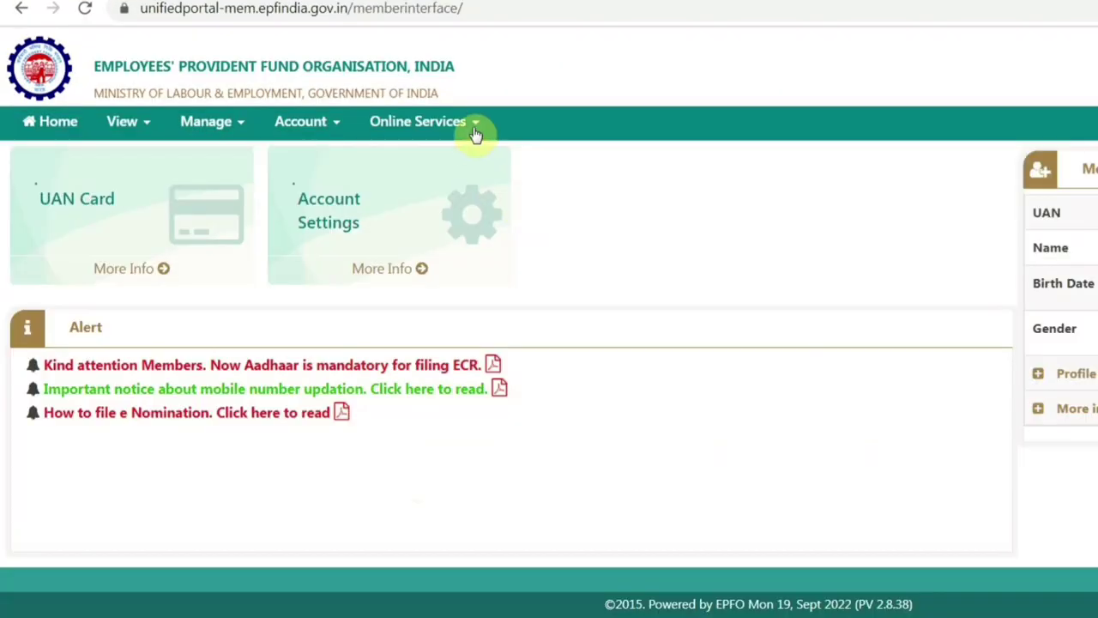
{"action": "left_click", "coordinate": [476, 133]}
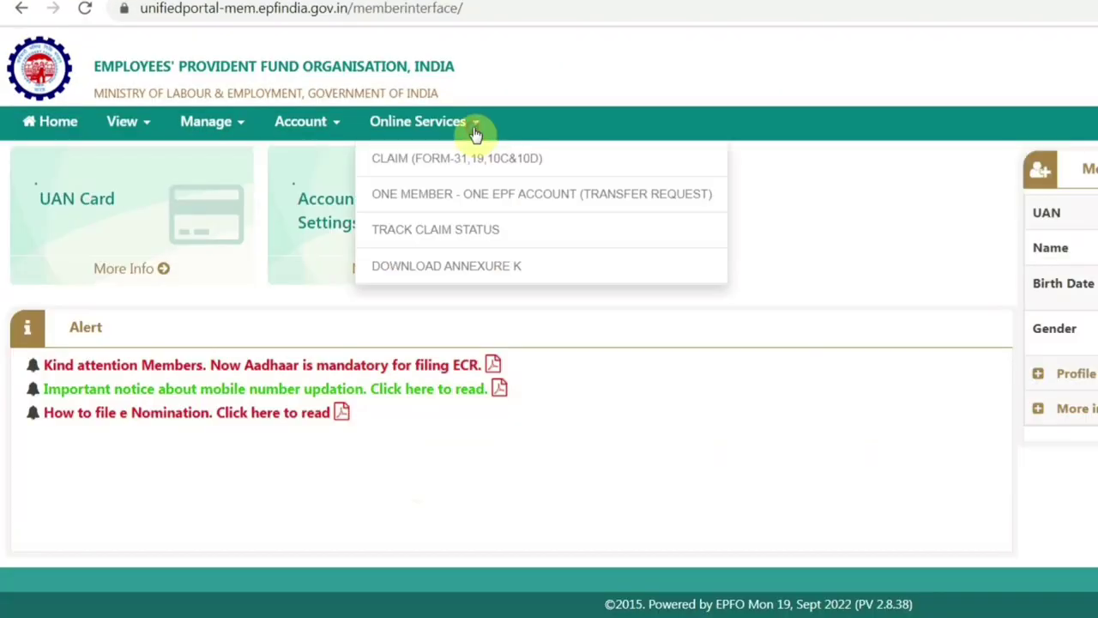
{"action": "left_click", "coordinate": [480, 231]}
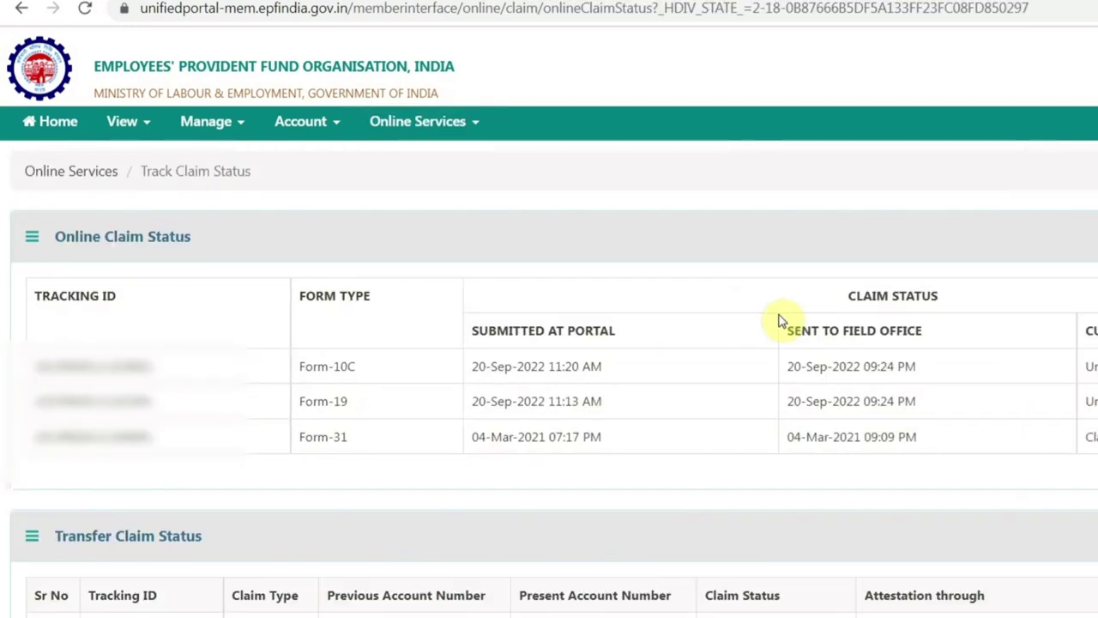